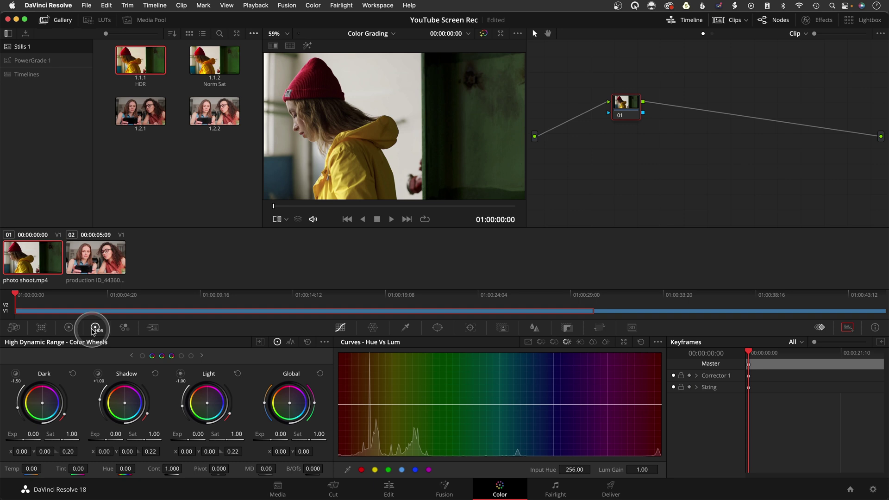
Raise the HDR wheels' Global saturation to 1.25 on the photo shoot clip and check the image full screen.
{"action": "left_click_drag", "start_coordinate": [625, 102], "coordinate": [613, 117]}
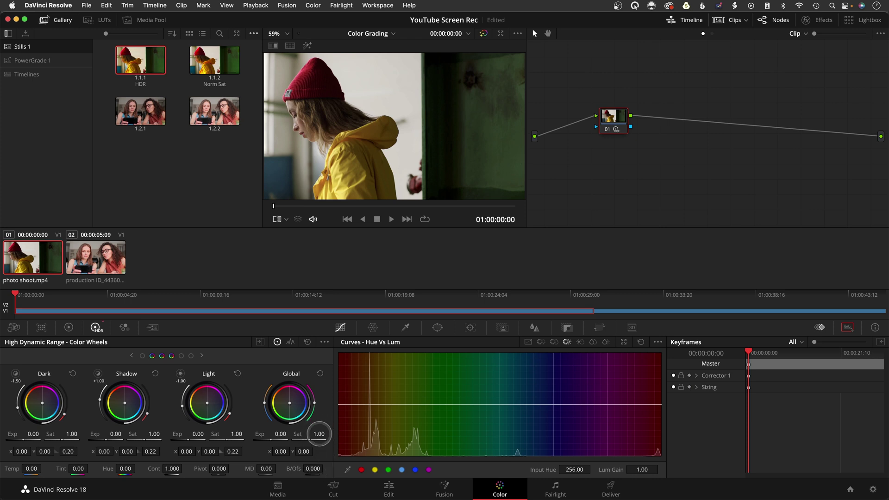
{"action": "left_click_drag", "start_coordinate": [322, 434], "coordinate": [379, 433]}
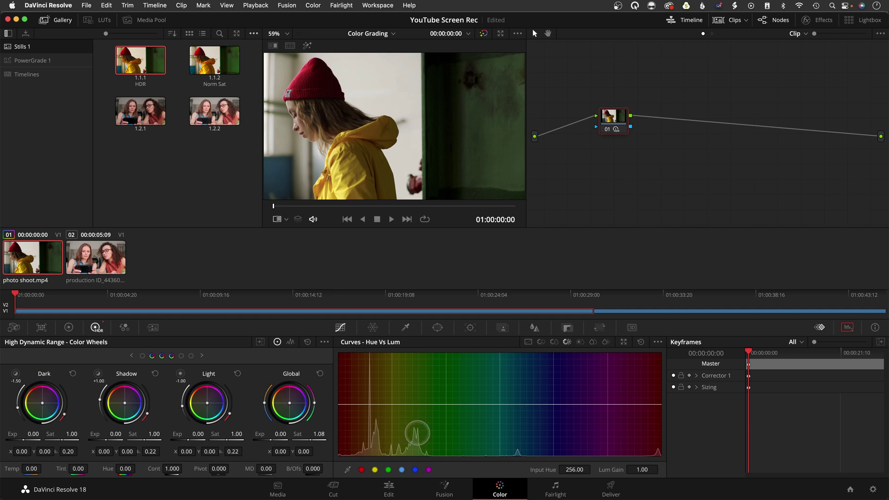
{"action": "left_click_drag", "start_coordinate": [417, 433], "coordinate": [525, 424]}
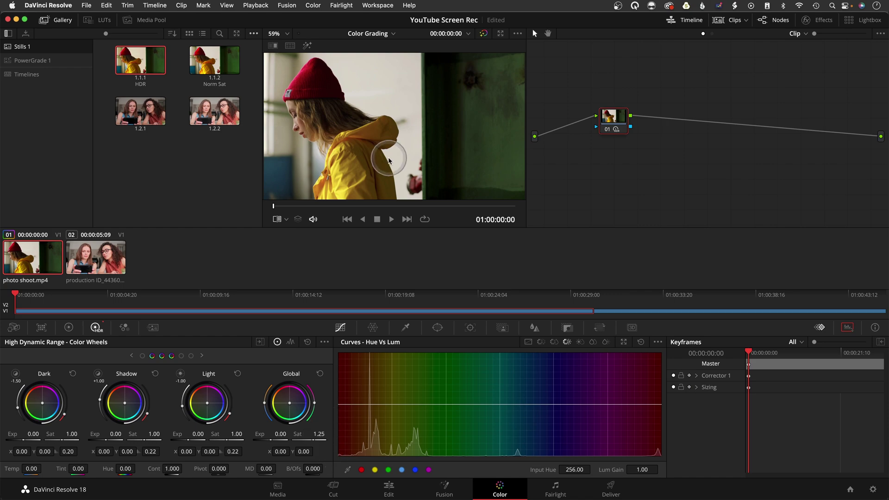
{"action": "key", "text": "super+f"}
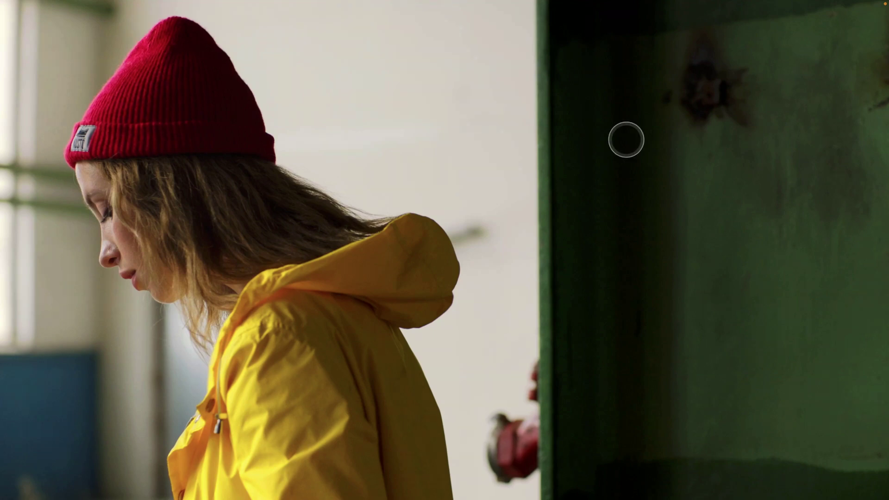
{"action": "key", "text": "Escape"}
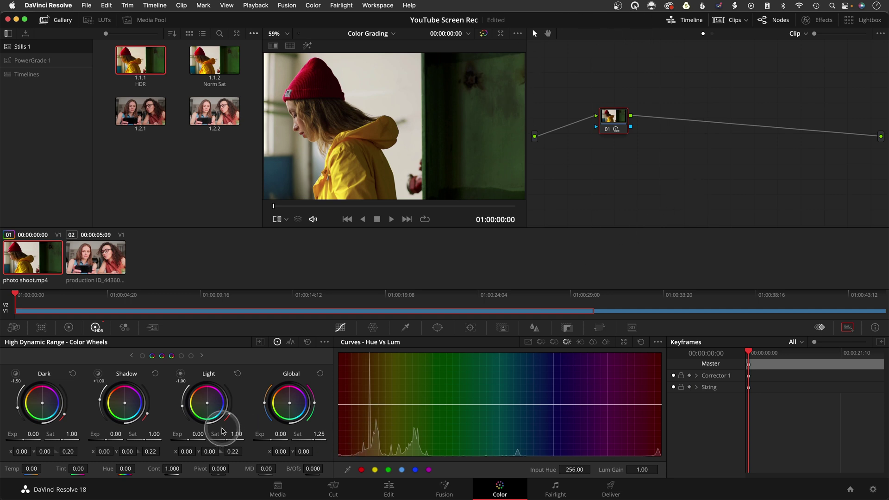
Reset the photo shoot clip's grade to clear the global saturation boost.
{"action": "right_click", "coordinate": [640, 162]}
{"action": "left_click", "coordinate": [653, 169]}
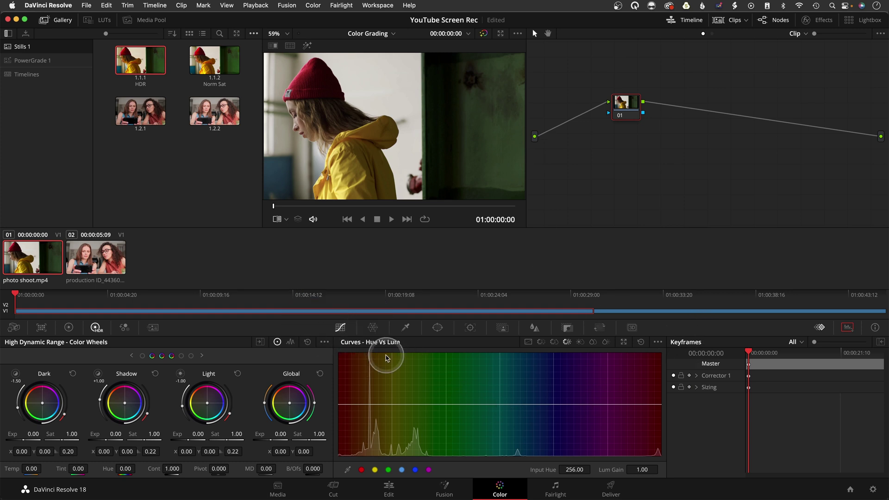
Use the Hue Vs Sat curve to boost the saturation of the red hat, yellow jacket and green wall and reduce the blue's.
{"action": "left_click", "coordinate": [554, 344]}
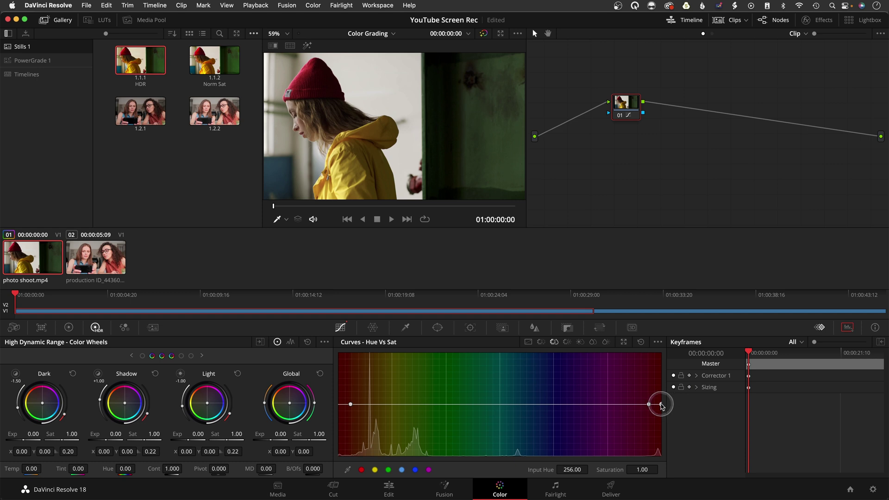
{"action": "left_click_drag", "start_coordinate": [660, 404], "coordinate": [661, 401]}
{"action": "left_click", "coordinate": [348, 169]}
{"action": "left_click", "coordinate": [505, 145]}
{"action": "left_click_drag", "start_coordinate": [416, 403], "coordinate": [413, 377]}
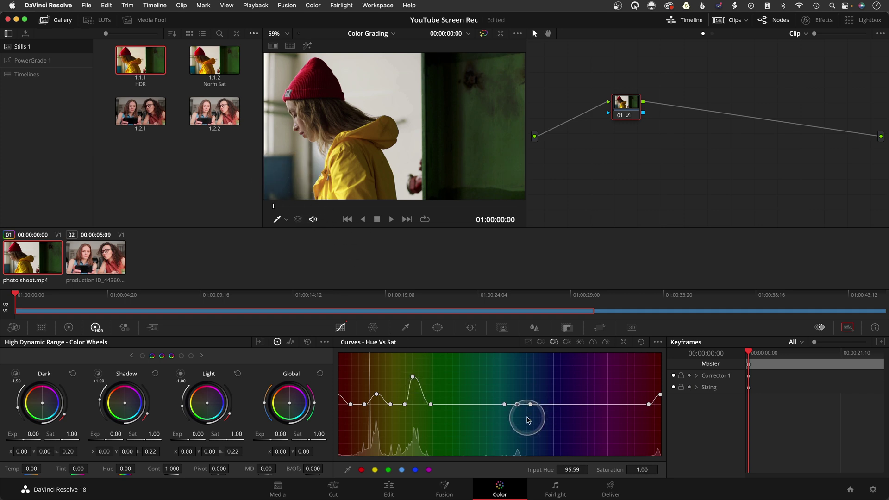
{"action": "left_click_drag", "start_coordinate": [518, 406], "coordinate": [516, 431]}
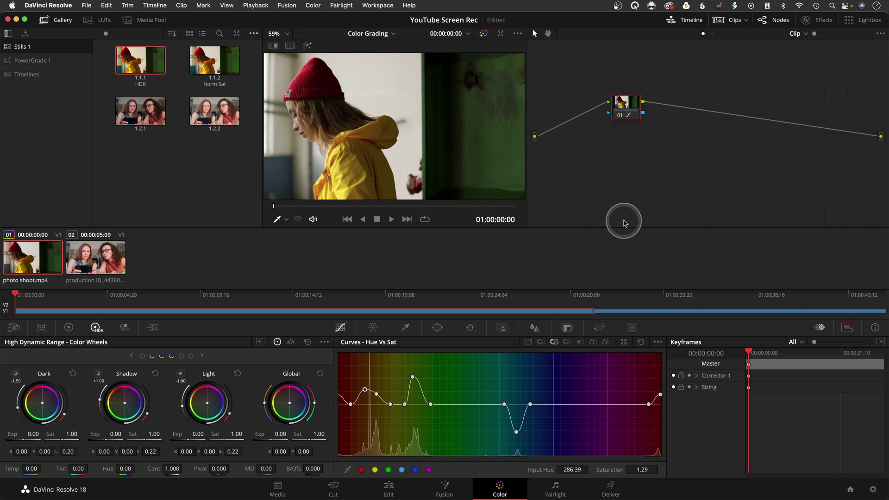
Lower the Hue Vs Sat saturation to 0.84 at the green point and 0.74 at the yellow point.
{"action": "left_click_drag", "start_coordinate": [412, 378], "coordinate": [410, 412]}
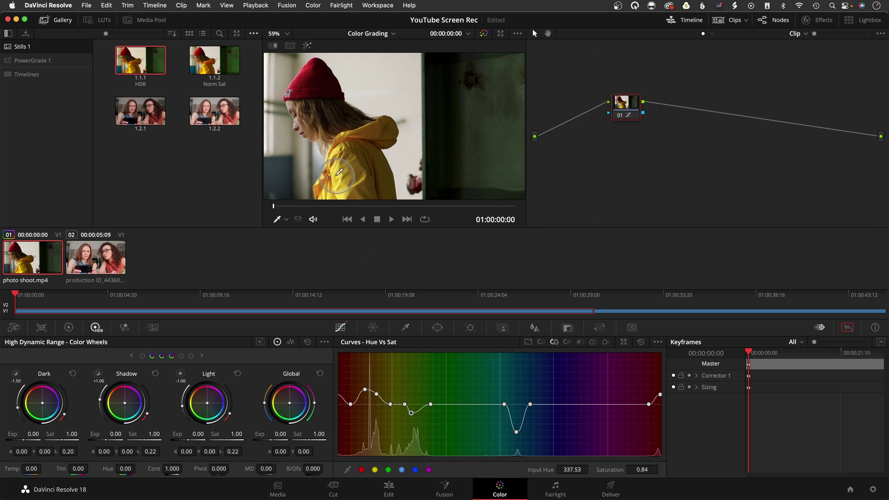
{"action": "left_click_drag", "start_coordinate": [376, 395], "coordinate": [378, 418]}
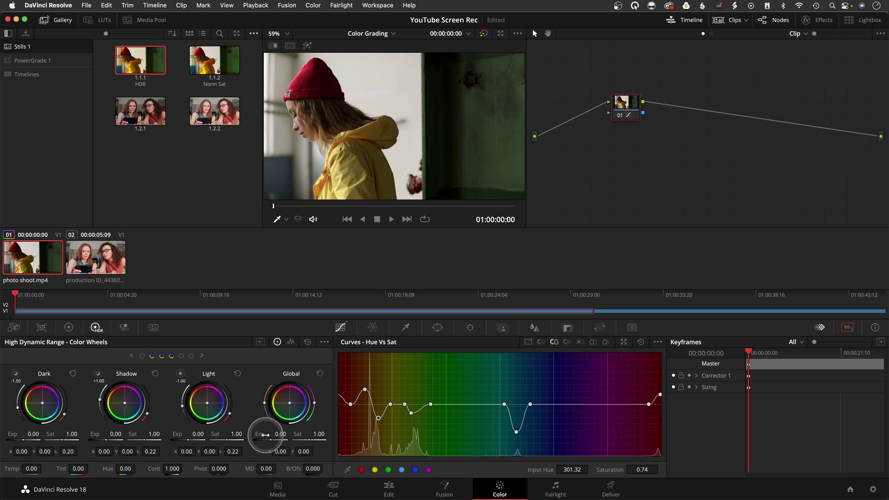
Show the Primaries color wheels and reset the photo shoot clip's grade to clear the Hue Vs Sat adjustments.
{"action": "left_click", "coordinate": [69, 327]}
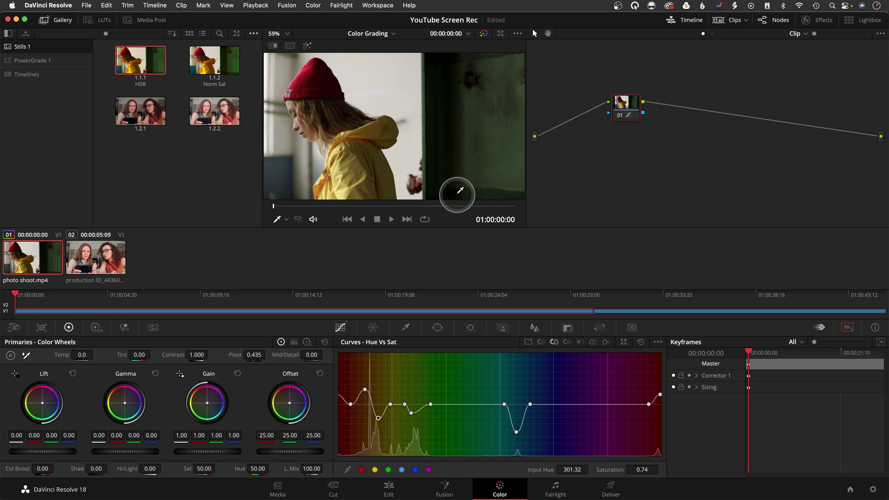
{"action": "right_click", "coordinate": [605, 159]}
{"action": "left_click", "coordinate": [627, 171]}
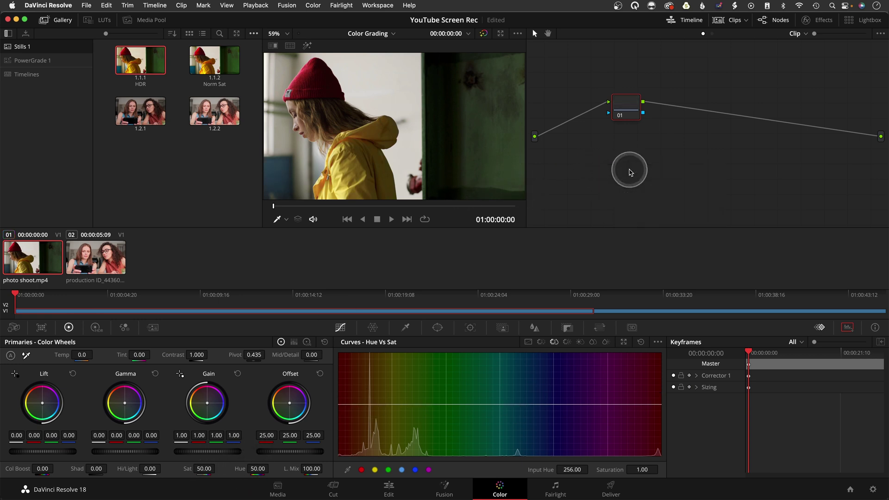
On the clip of the two women, go to 01:00:31:09 and set Lift to -0.04 and Gain to 1.01.
{"action": "left_click", "coordinate": [79, 268]}
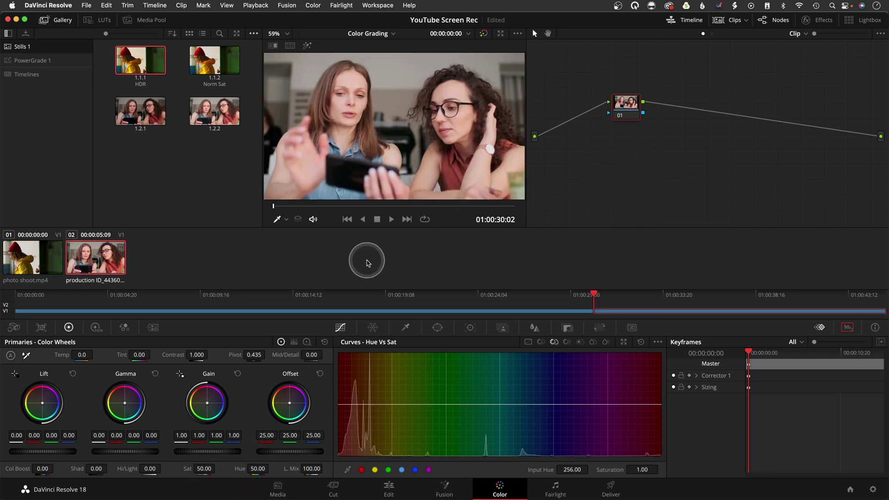
{"action": "left_click_drag", "start_coordinate": [275, 205], "coordinate": [294, 210]}
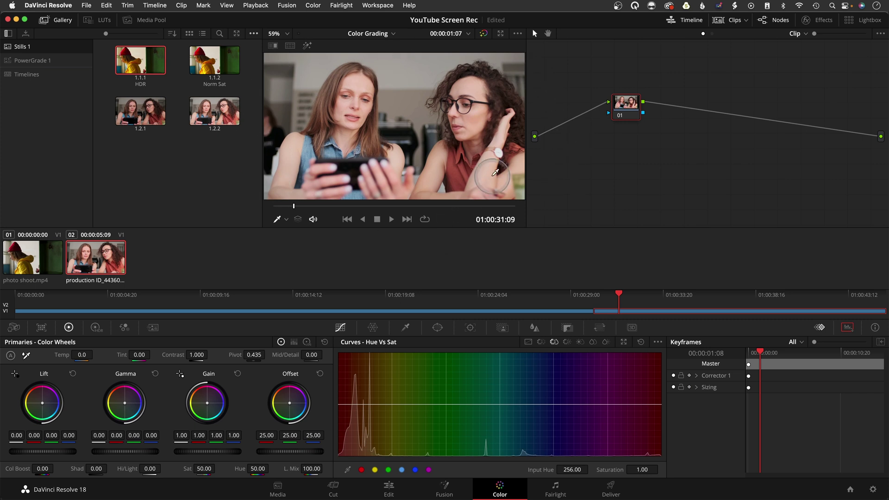
{"action": "left_click_drag", "start_coordinate": [621, 104], "coordinate": [621, 116]}
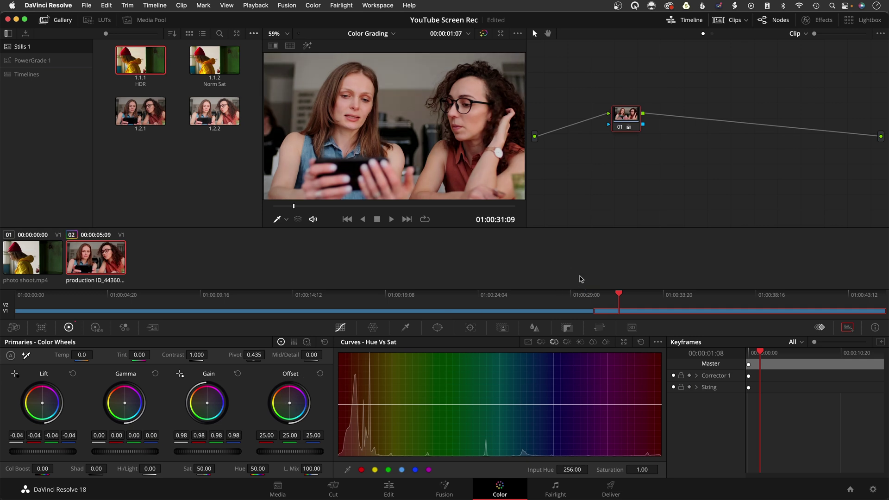
{"action": "key", "text": "ctrl+z"}
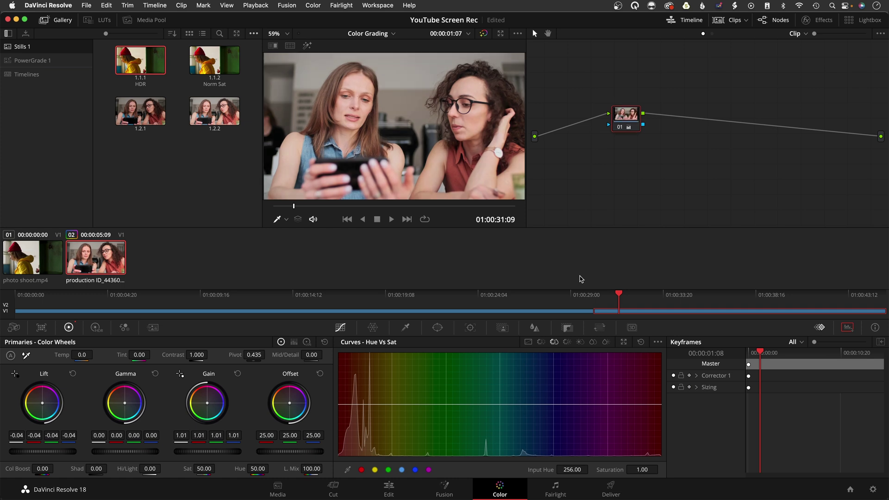
Add a serial node after node 01 and slightly lower the sampled skin tone's saturation on its Hue Vs Sat curve.
{"action": "key", "text": "alt+s"}
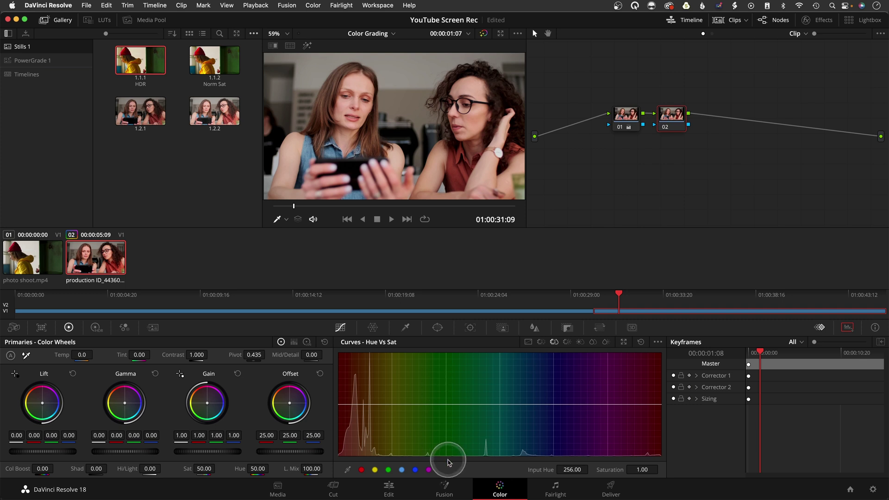
{"action": "left_click", "coordinate": [361, 84]}
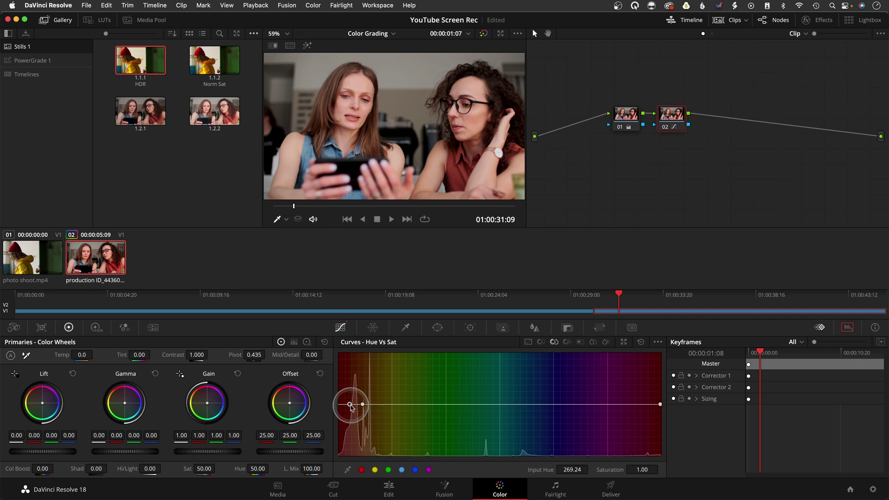
{"action": "left_click_drag", "start_coordinate": [351, 406], "coordinate": [347, 412]}
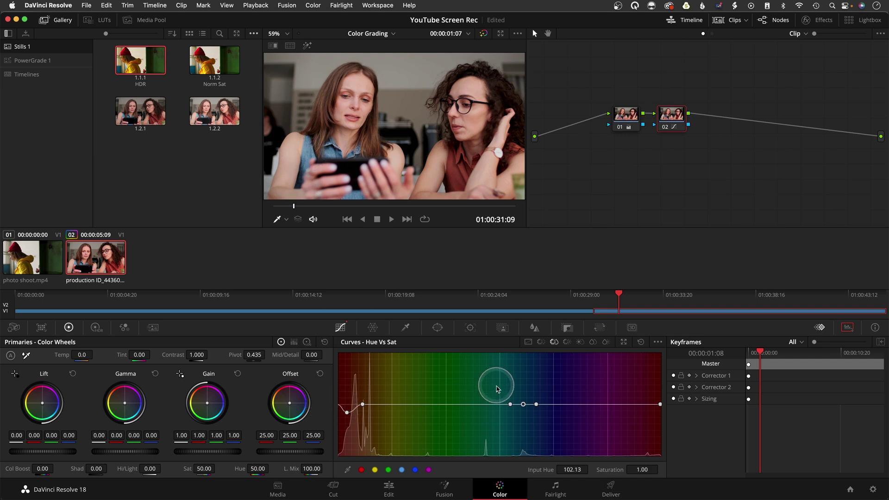
Raise the Hue Vs Sat saturation to 1.39 for the shirt's blue and 1.45 for the orange-yellow hue.
{"action": "left_click", "coordinate": [522, 404]}
{"action": "left_click_drag", "start_coordinate": [521, 402], "coordinate": [522, 384]}
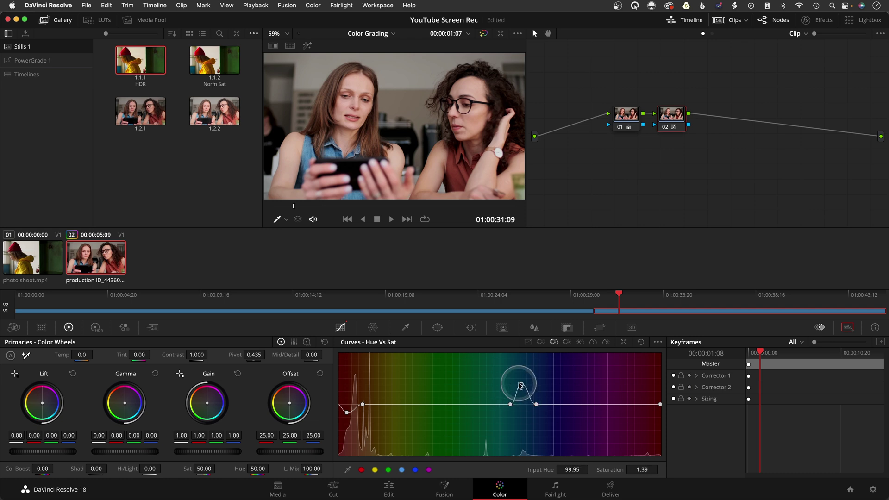
{"action": "left_click", "coordinate": [511, 186]}
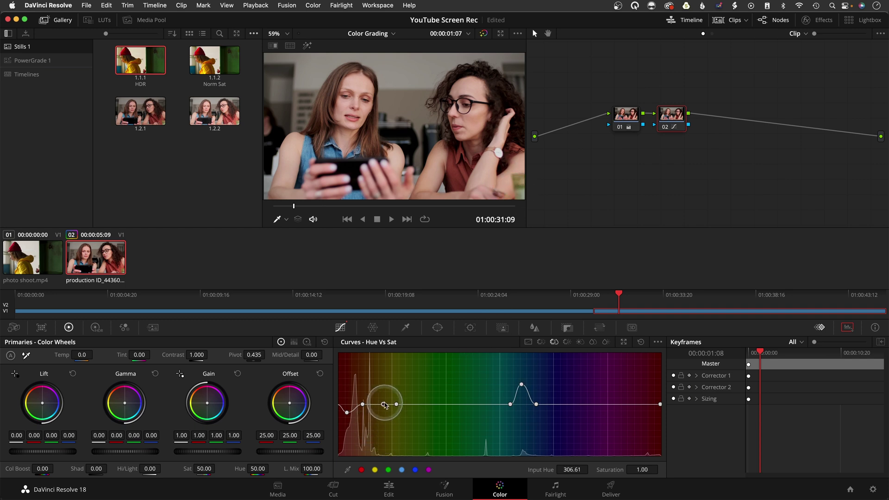
{"action": "left_click_drag", "start_coordinate": [384, 404], "coordinate": [374, 380]}
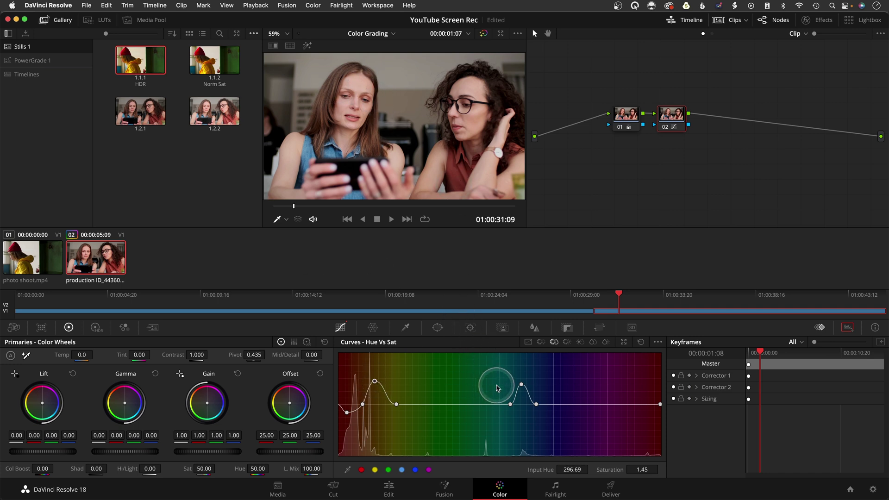
Sample the skin tone on the Hue Vs Lum curve, lower its Lum Gain to 0.59 and check the image full screen.
{"action": "left_click", "coordinate": [566, 342]}
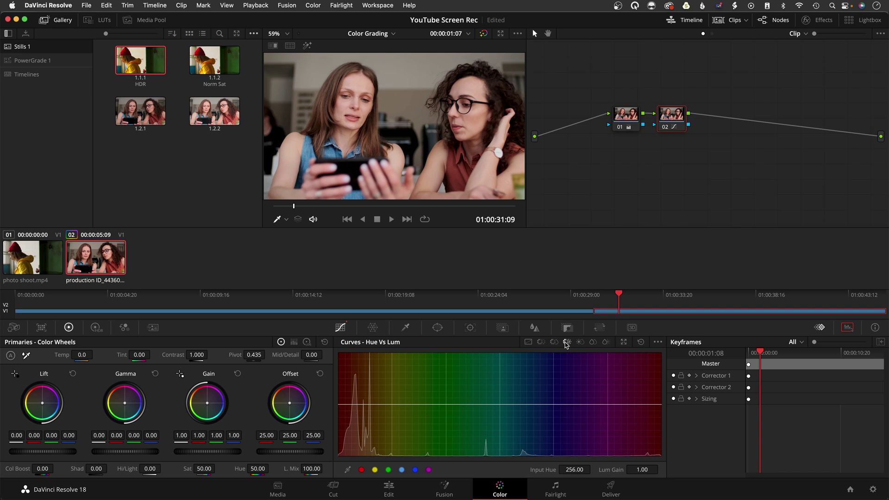
{"action": "left_click", "coordinate": [566, 344]}
{"action": "left_click", "coordinate": [668, 159]}
{"action": "left_click", "coordinate": [363, 79]}
{"action": "left_click", "coordinate": [362, 80]}
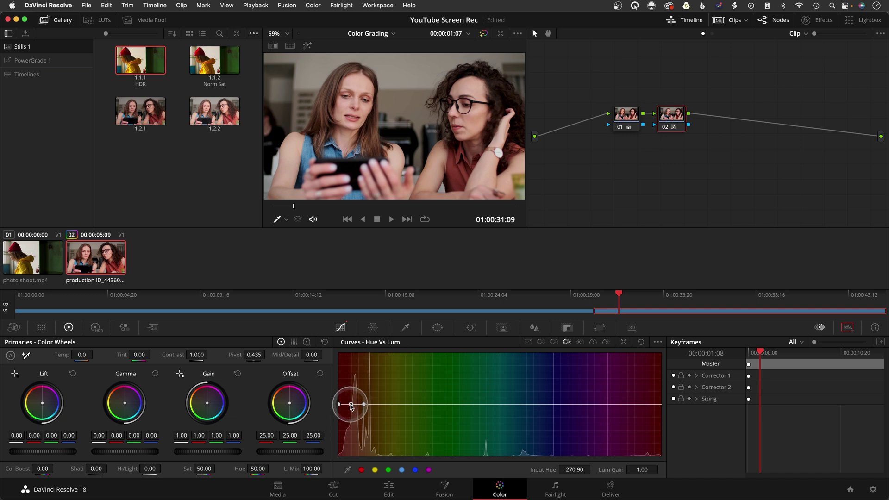
{"action": "left_click_drag", "start_coordinate": [349, 405], "coordinate": [353, 428]}
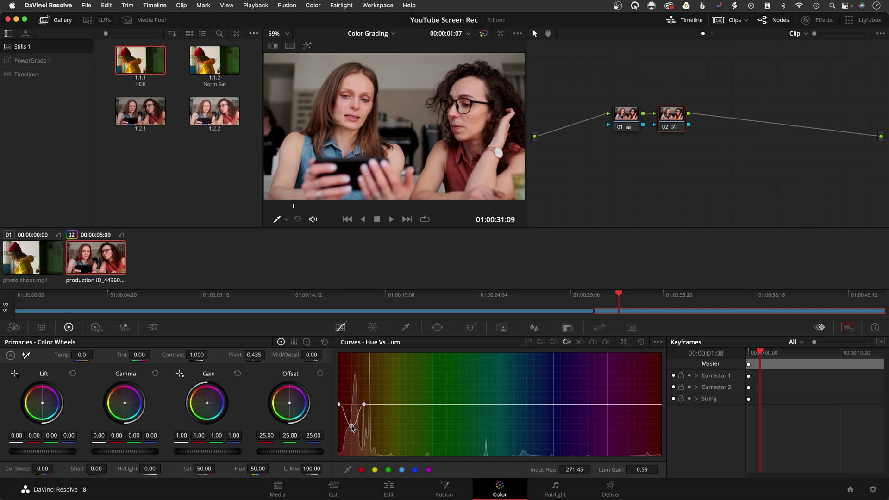
{"action": "key", "text": "super+f"}
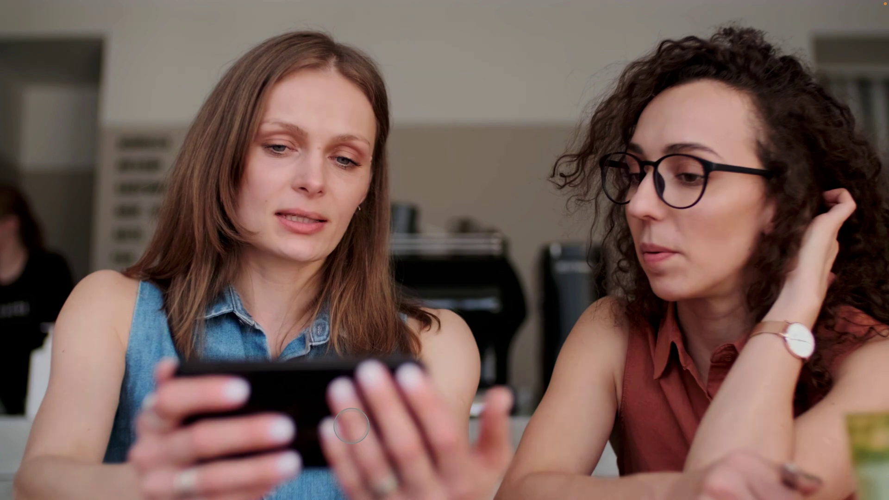
{"action": "key", "text": "Escape"}
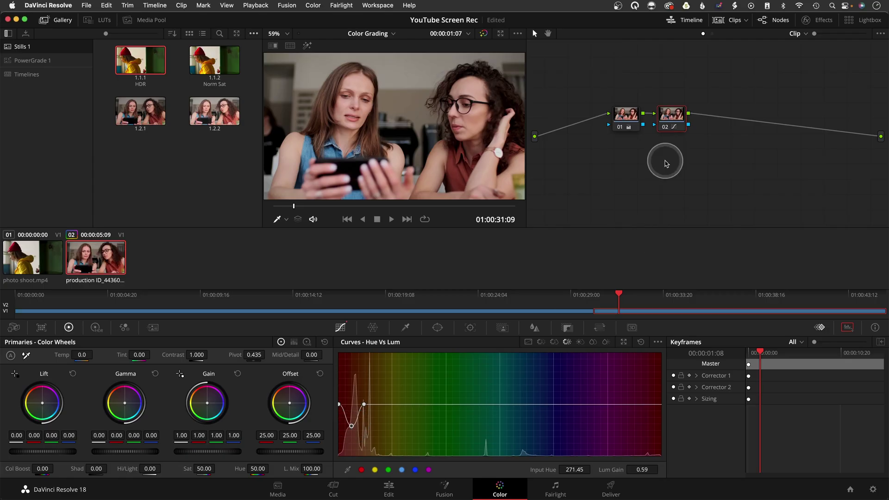
Bypass and re-enable all nodes of the clip to compare the image before and after grading.
{"action": "key", "text": "shift+d"}
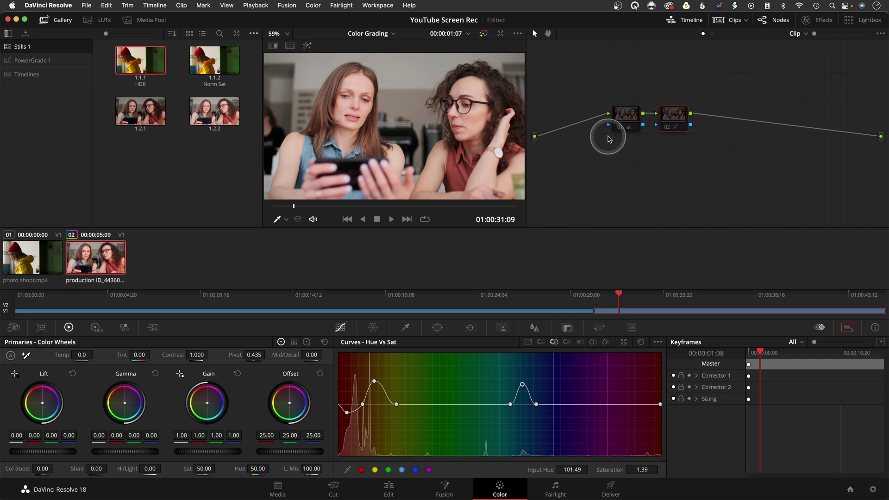
{"action": "left_click", "coordinate": [624, 119]}
{"action": "key", "text": "shift+d"}
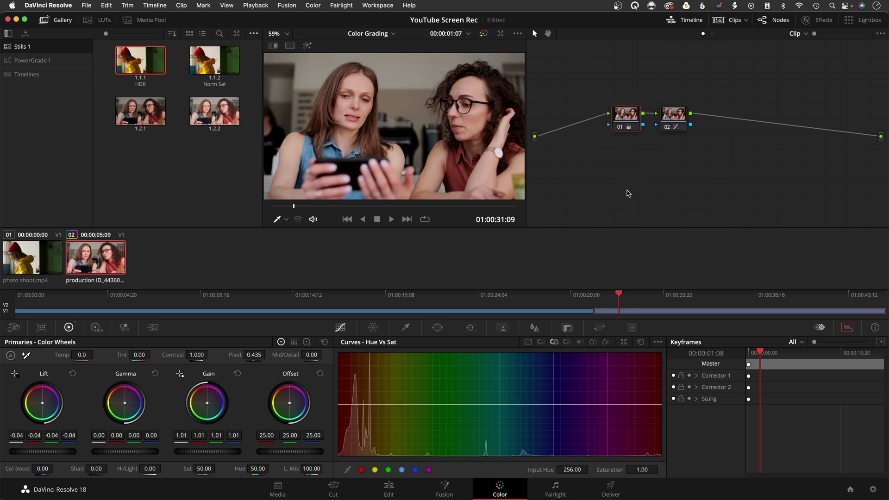
At 01:00:33:10, toggle node 02 off and on to compare the image with and without its curve adjustments.
{"action": "left_click", "coordinate": [785, 154]}
{"action": "left_click", "coordinate": [680, 125]}
{"action": "left_click", "coordinate": [691, 196]}
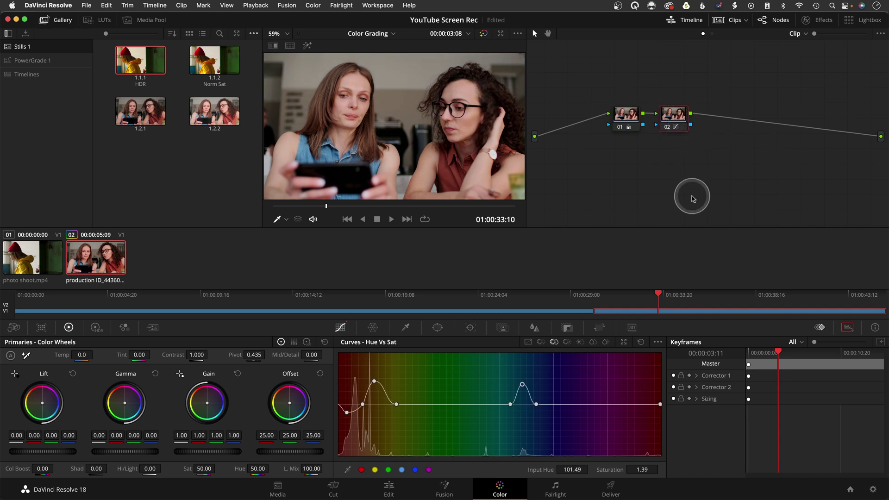
{"action": "key", "text": "super+d"}
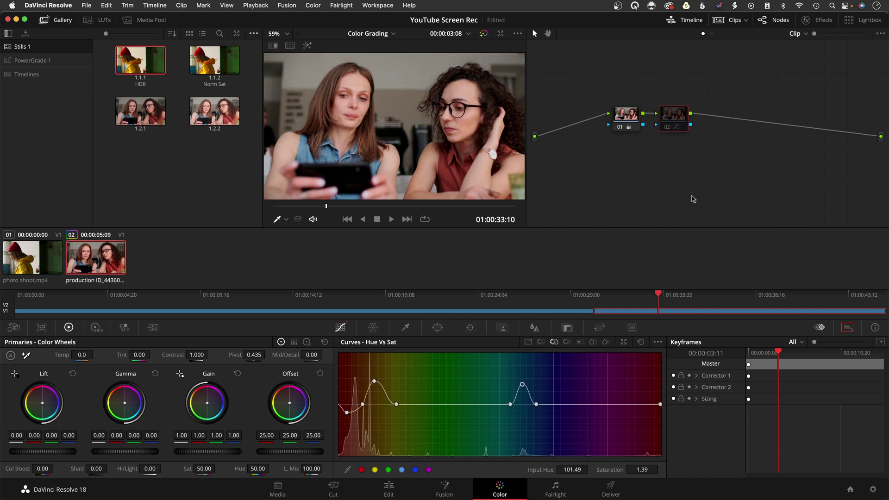
{"action": "left_click", "coordinate": [363, 104]}
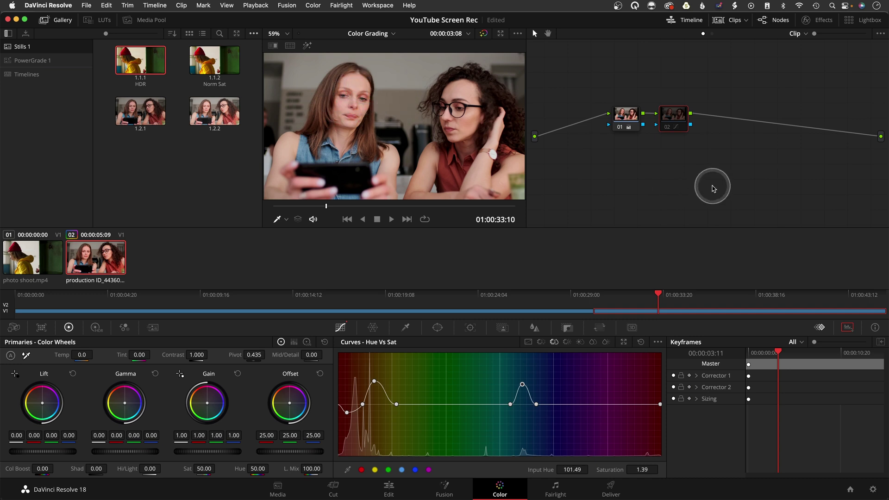
{"action": "key", "text": "super+d"}
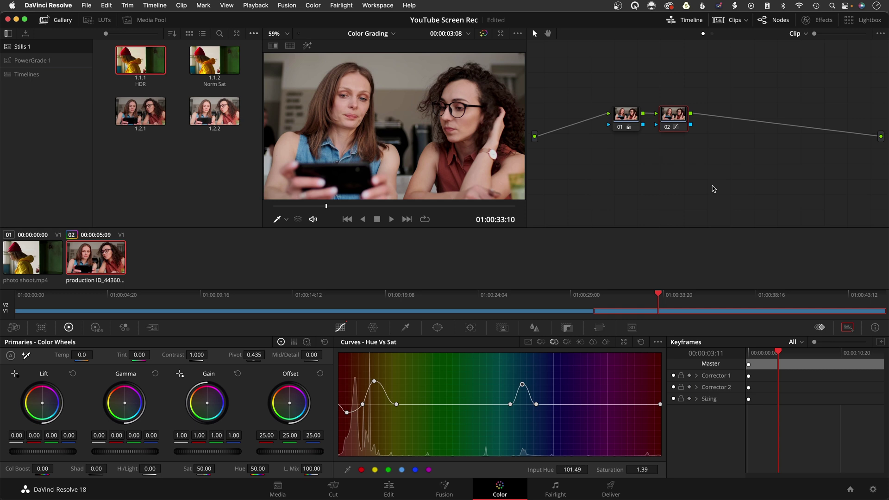
{"action": "key", "text": "super+d"}
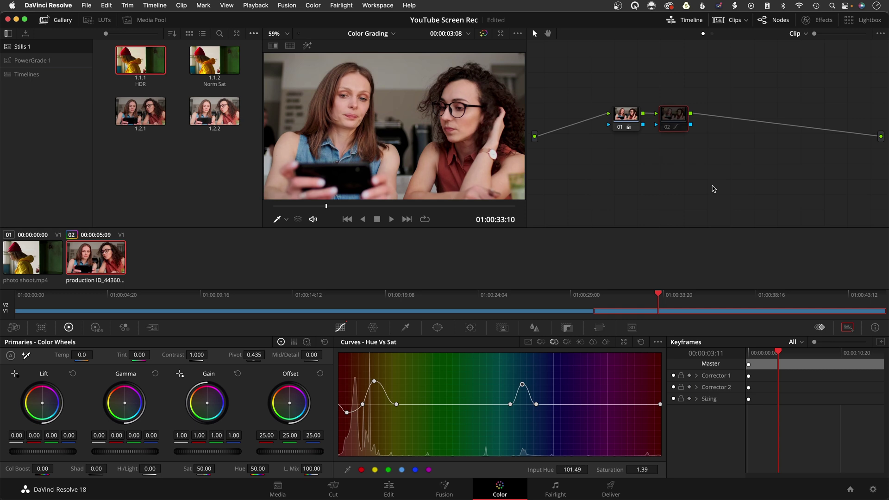
Turn node 02 back on, and bypass and re-enable the whole grade to compare the original and graded image.
{"action": "key", "text": "super+d"}
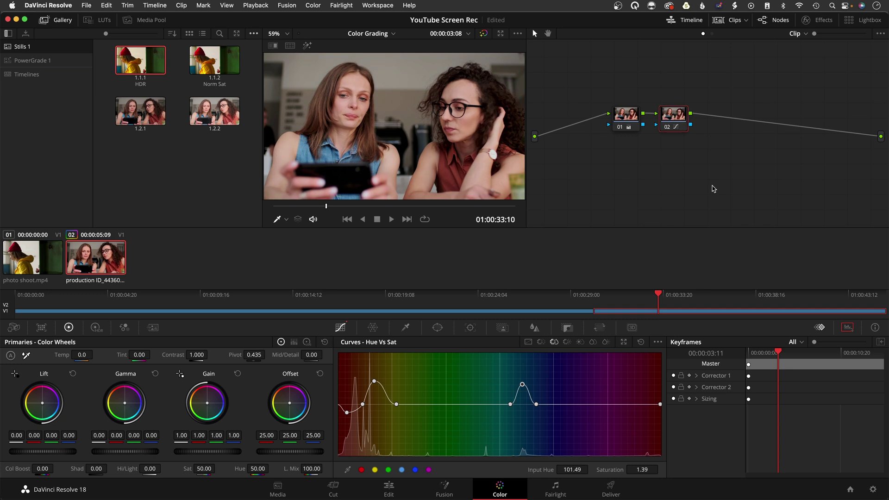
{"action": "key", "text": "alt+d"}
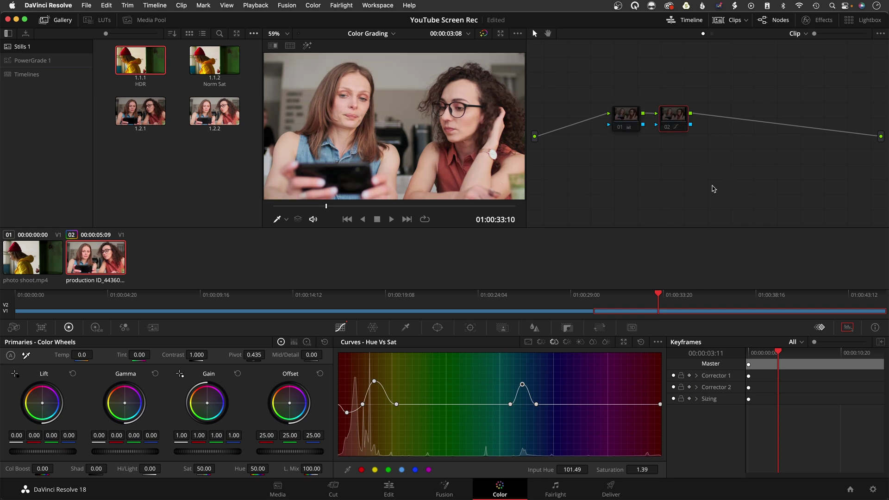
{"action": "key", "text": "alt+d"}
{"action": "left_click", "coordinate": [713, 188]}
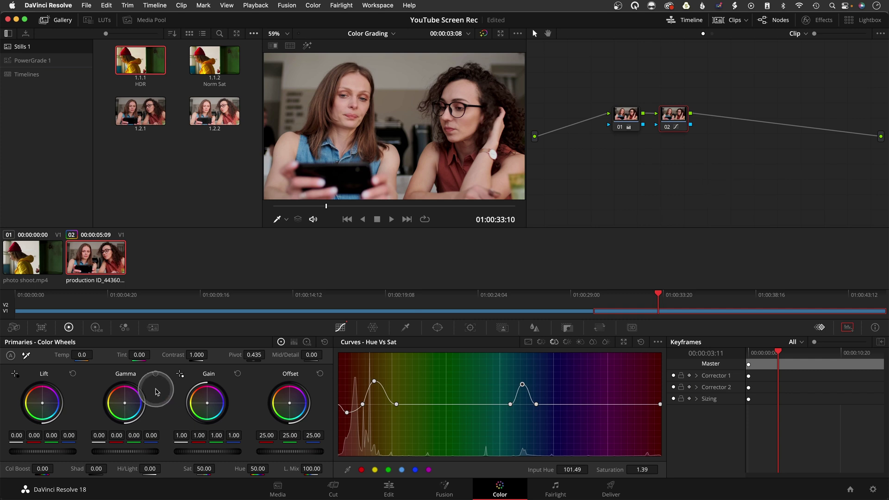
Review node 02's HDR color wheels and Hue Vs Lum curve, and return to the primaries color wheels.
{"action": "left_click", "coordinate": [95, 328]}
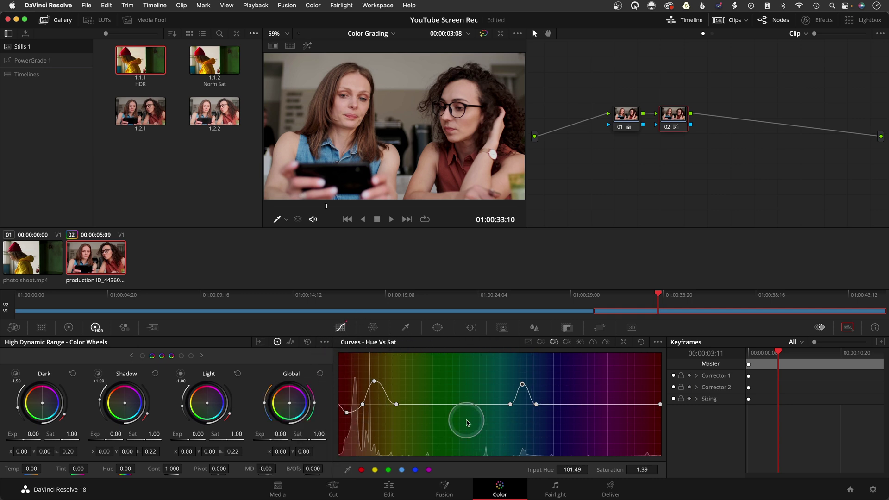
{"action": "left_click", "coordinate": [566, 342]}
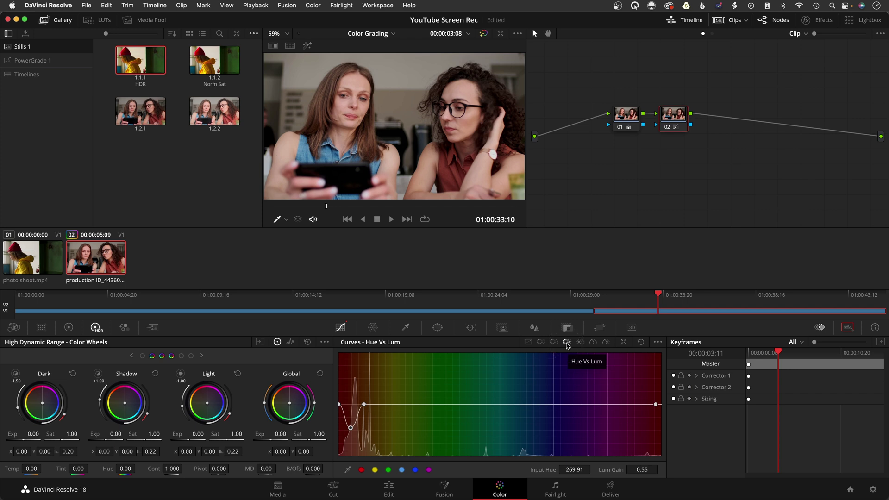
{"action": "left_click", "coordinate": [617, 195]}
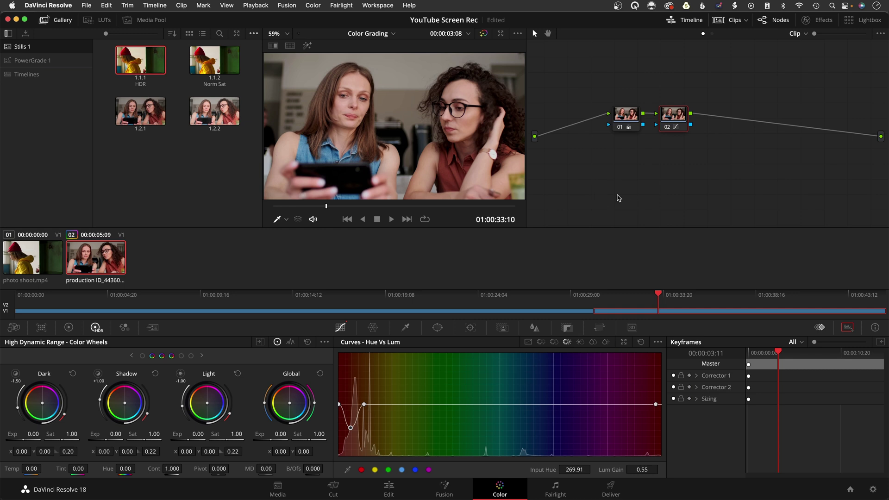
{"action": "left_click", "coordinate": [69, 328]}
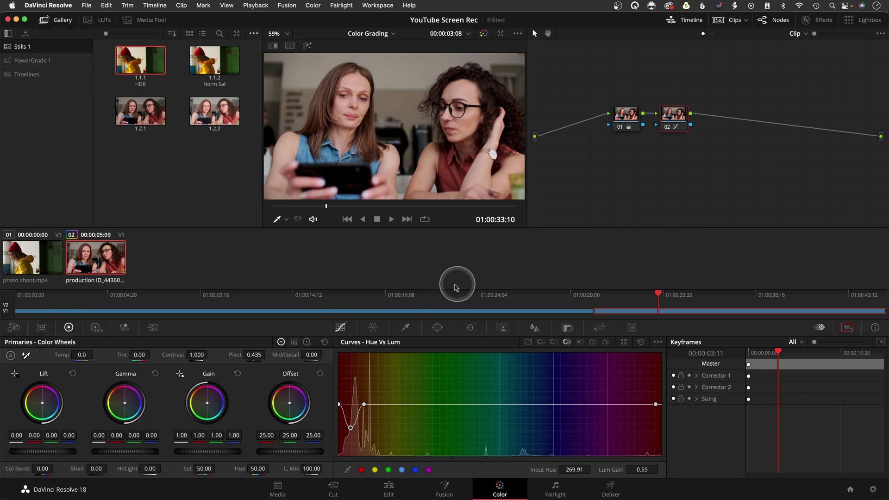